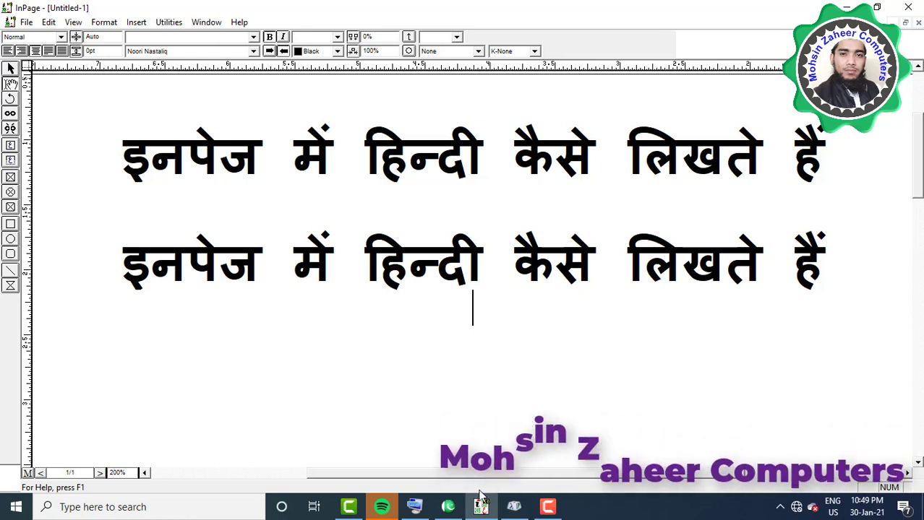
- Switch the keyboard input language to Hindi Devanagari - INSCRIPT
{"action": "left_click", "coordinate": [830, 506]}
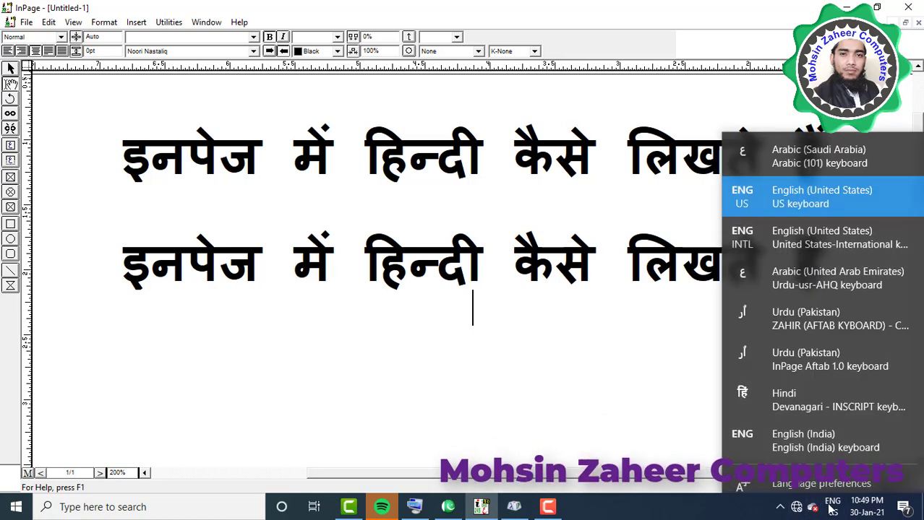
{"action": "left_click", "coordinate": [835, 396]}
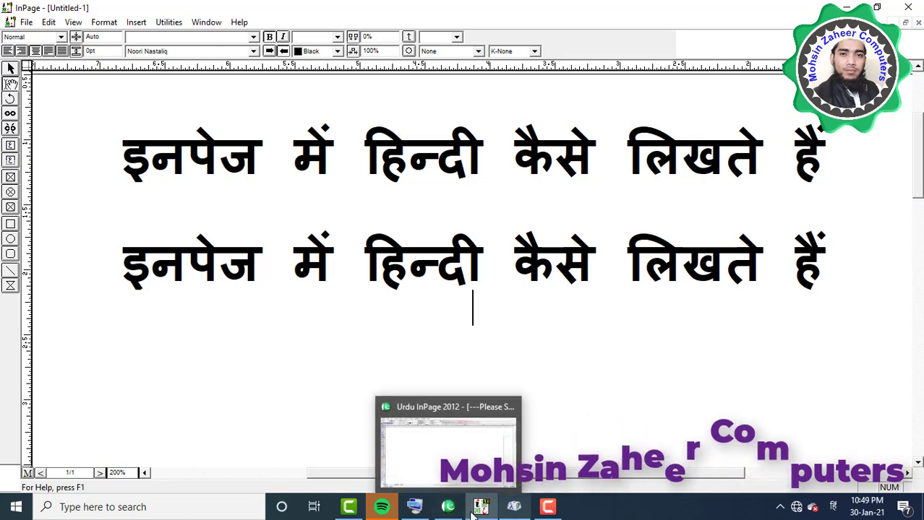
- Switch to the Urdu InPage 2012 document and toggle its typing language
{"action": "left_click", "coordinate": [448, 508]}
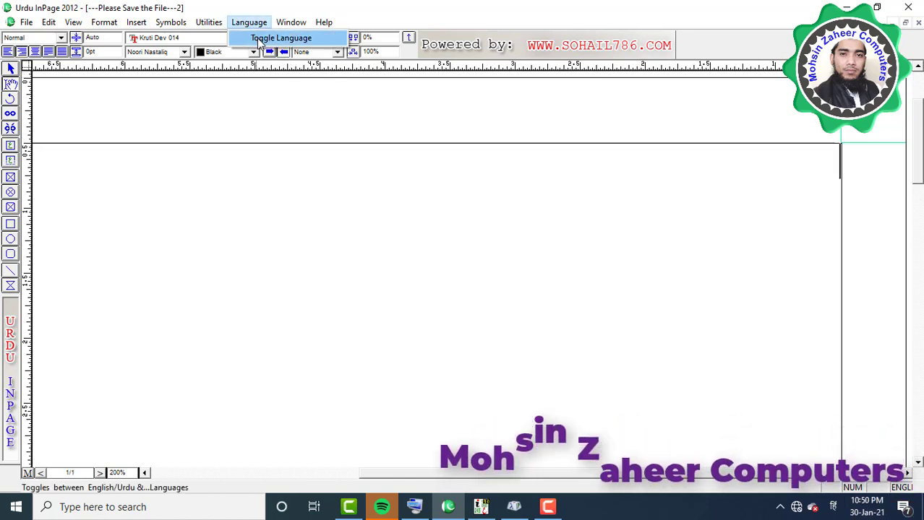
{"action": "left_click", "coordinate": [256, 37]}
{"action": "left_click", "coordinate": [252, 23]}
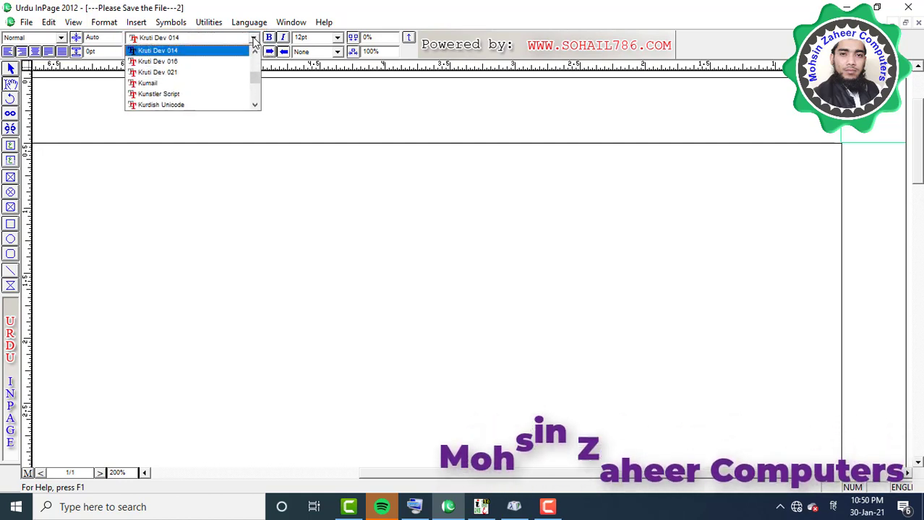
- Set the text font to Kruti Dev 014, keeping the current keyboard input language
{"action": "left_click", "coordinate": [254, 40]}
{"action": "left_click", "coordinate": [833, 506]}
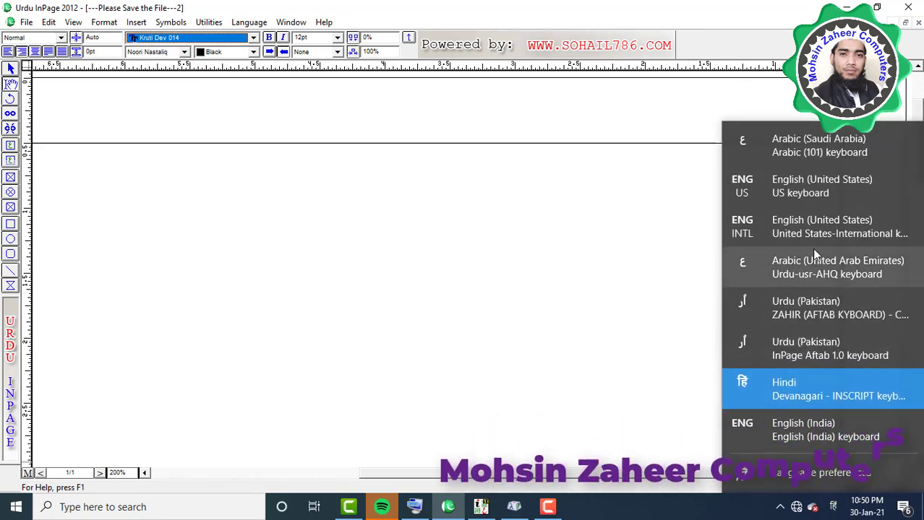
{"action": "left_click", "coordinate": [824, 506]}
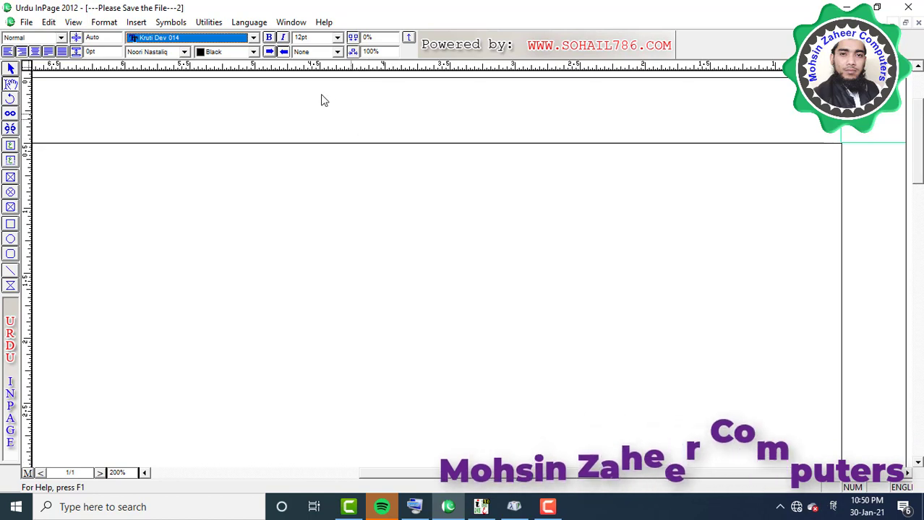
{"action": "left_click", "coordinate": [254, 39]}
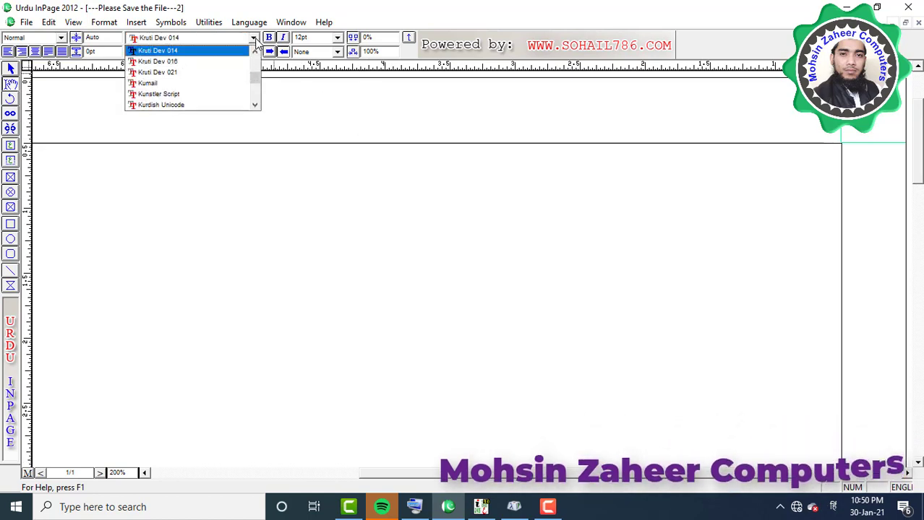
{"action": "left_click", "coordinate": [176, 52]}
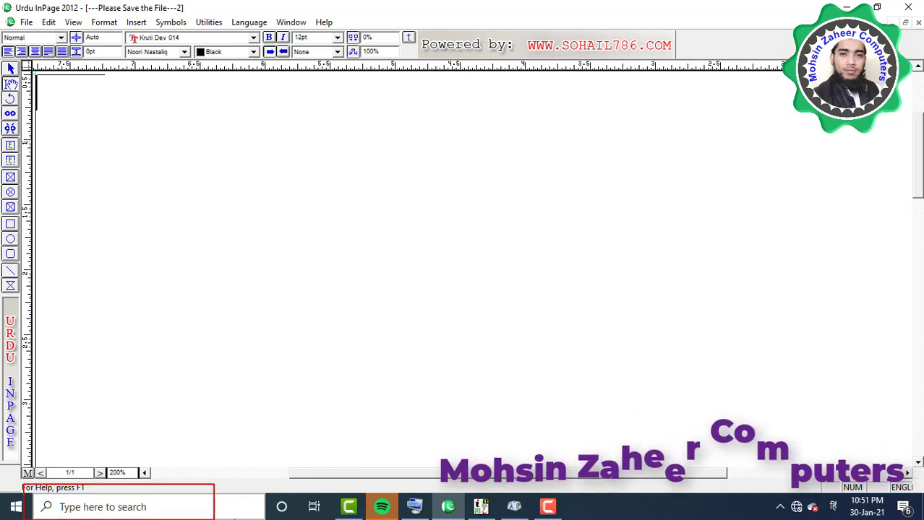
- Find Character Map with the Windows search and open it
{"action": "left_click", "coordinate": [196, 510]}
{"action": "type", "text": "cha"}
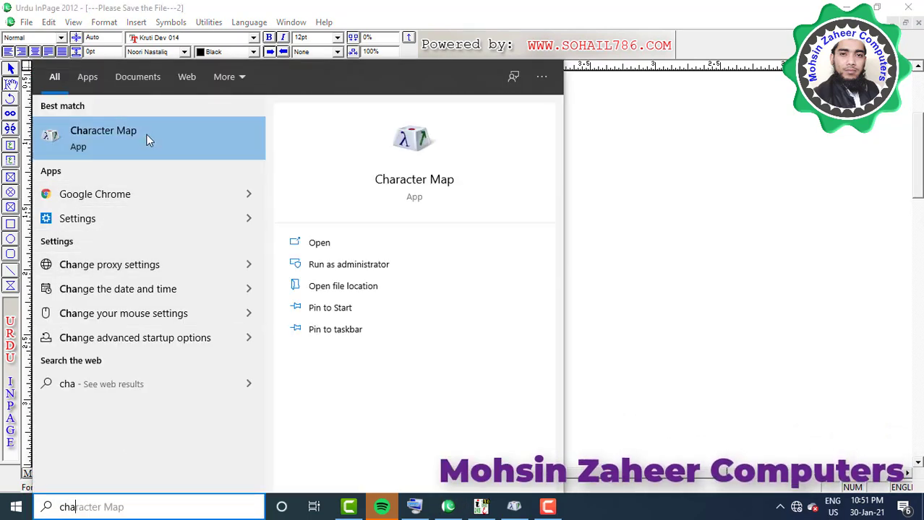
{"action": "left_click", "coordinate": [309, 244]}
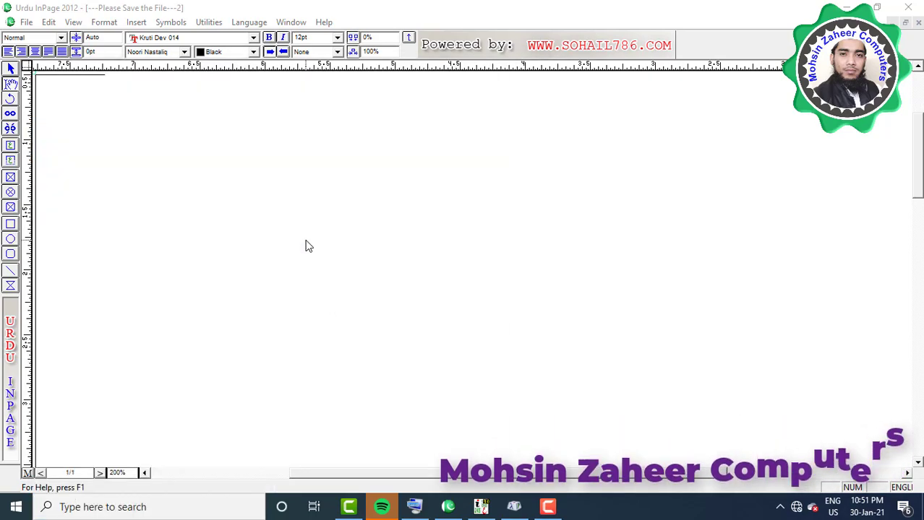
- Move the Character Map window clear of the screen edge and display the characters of the Kruti Dev 014 font
{"action": "left_click_drag", "start_coordinate": [179, 62], "coordinate": [570, 193]}
{"action": "left_click", "coordinate": [660, 210]}
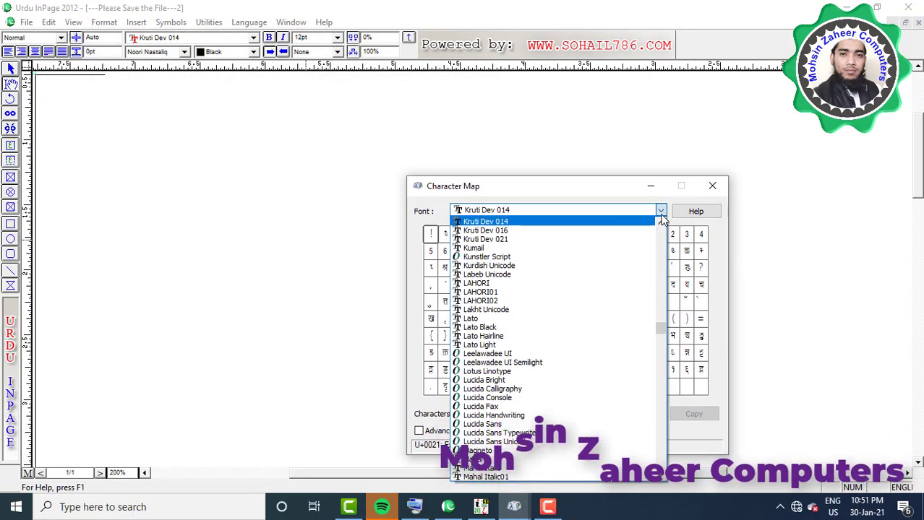
{"action": "scroll", "coordinate": [662, 218], "scroll_direction": "up", "scroll_amount": 3}
{"action": "left_click", "coordinate": [660, 217]}
{"action": "left_click", "coordinate": [657, 212]}
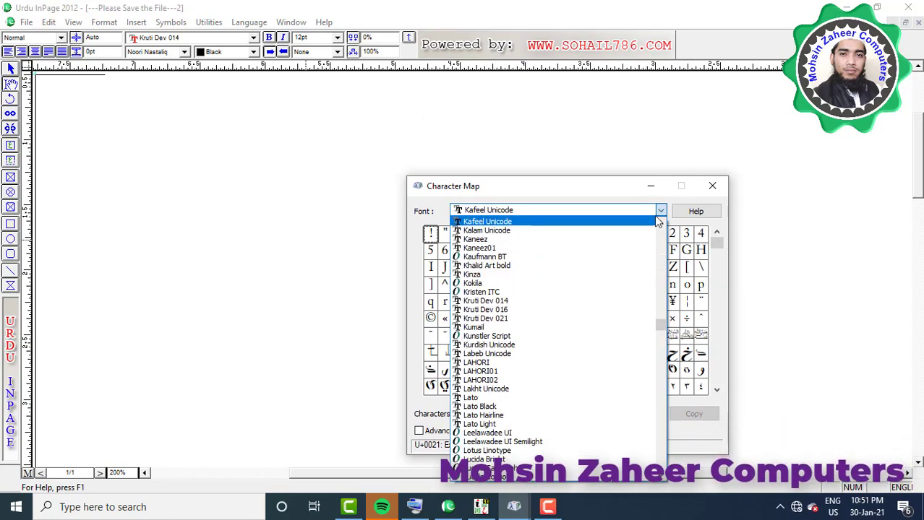
{"action": "left_click", "coordinate": [510, 302]}
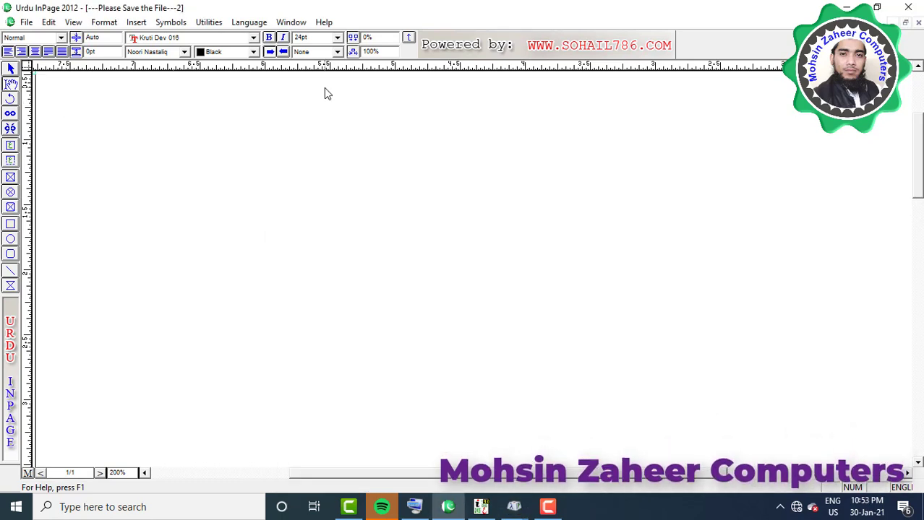
- Enter a line of random sample Hindi characters on the empty page in Kruti Dev 016
{"action": "type", "text": "c"}
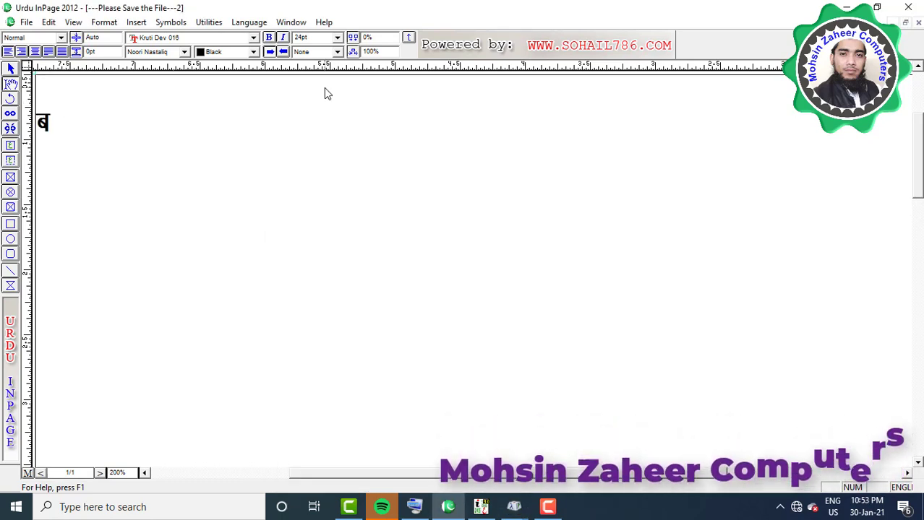
{"action": "type", "text": "v"}
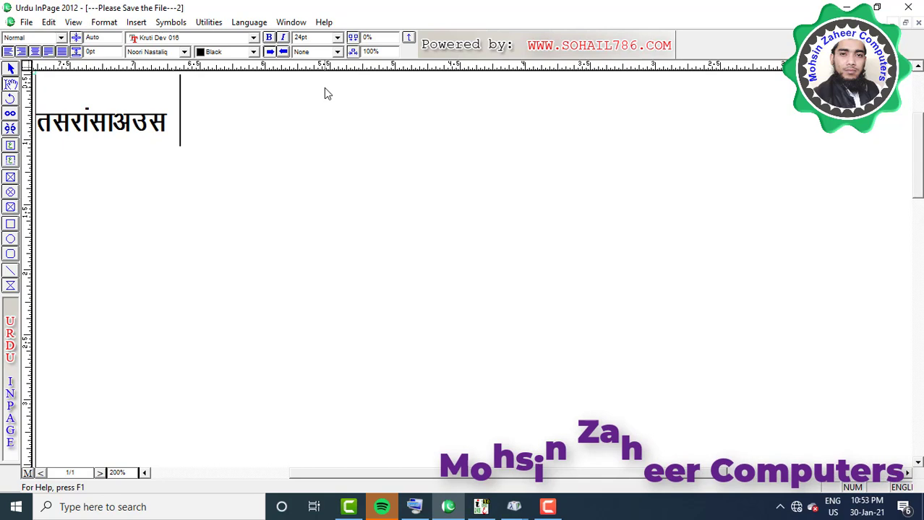
{"action": "type", "text": "sdfl l"}
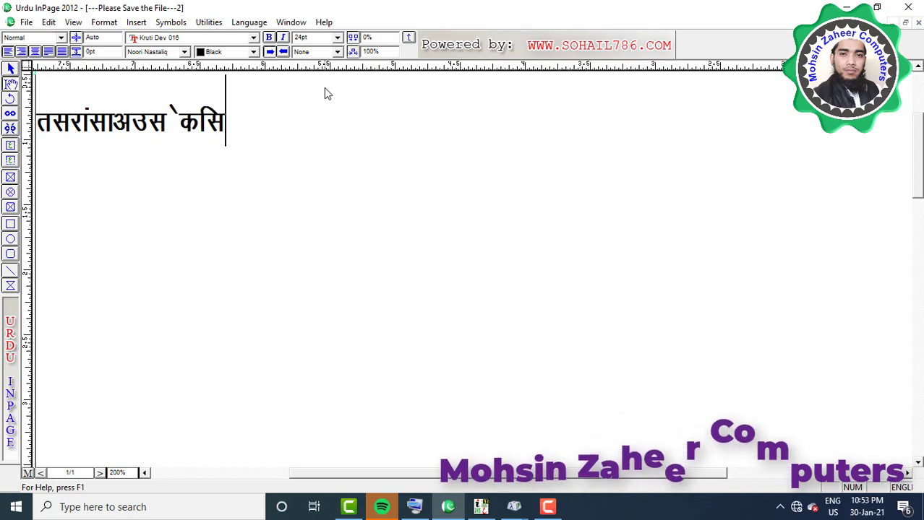
{"action": "type", "text": "kd"}
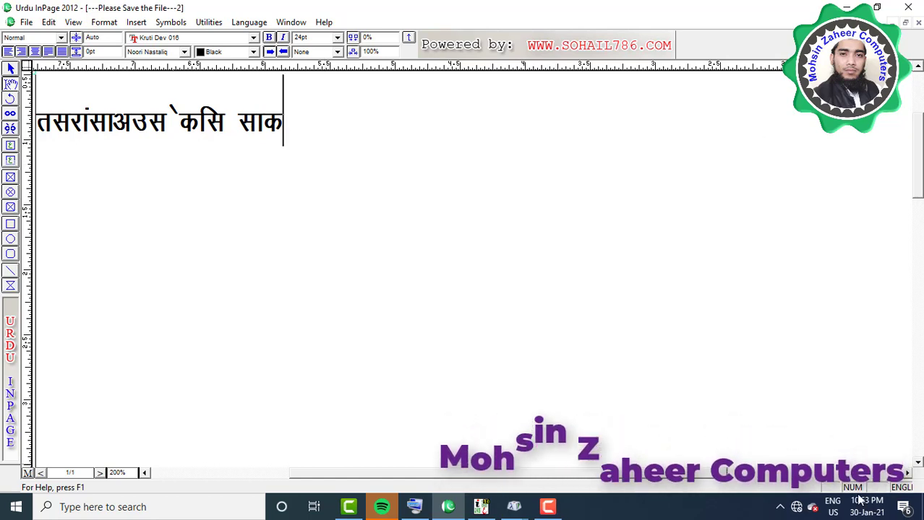
- Switch to the InPage Untitled-1 document and set the keyboard input language to Hindi Devanagari - INSCRIPT
{"action": "left_click", "coordinate": [832, 506]}
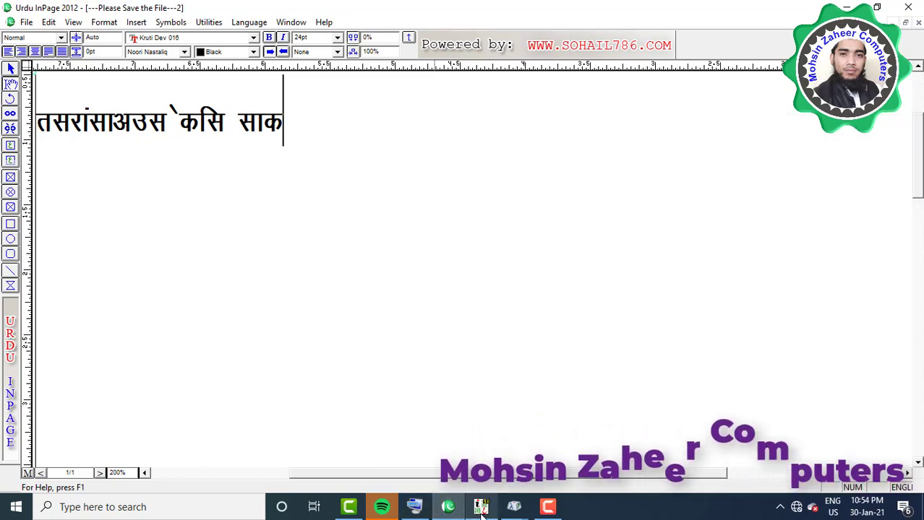
{"action": "left_click", "coordinate": [481, 510]}
{"action": "left_click", "coordinate": [832, 506]}
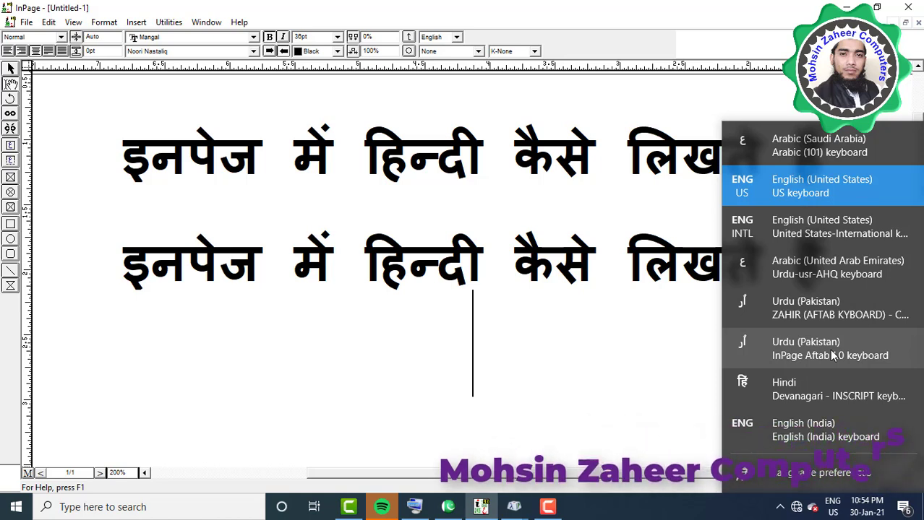
{"action": "left_click", "coordinate": [791, 396]}
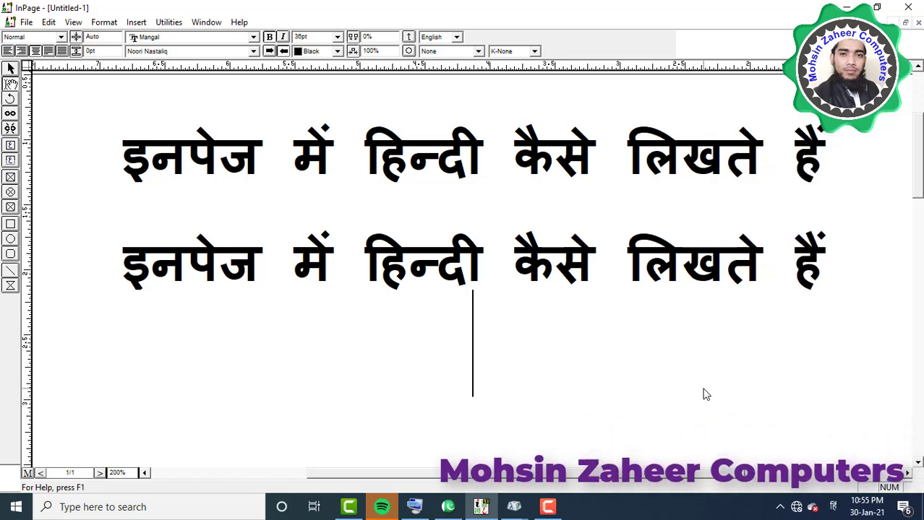
- Write "इनपेज में हिन्दी कैसे लिखते हैं" as a third line below the two existing sentences
{"action": "type", "text": "इनपे"}
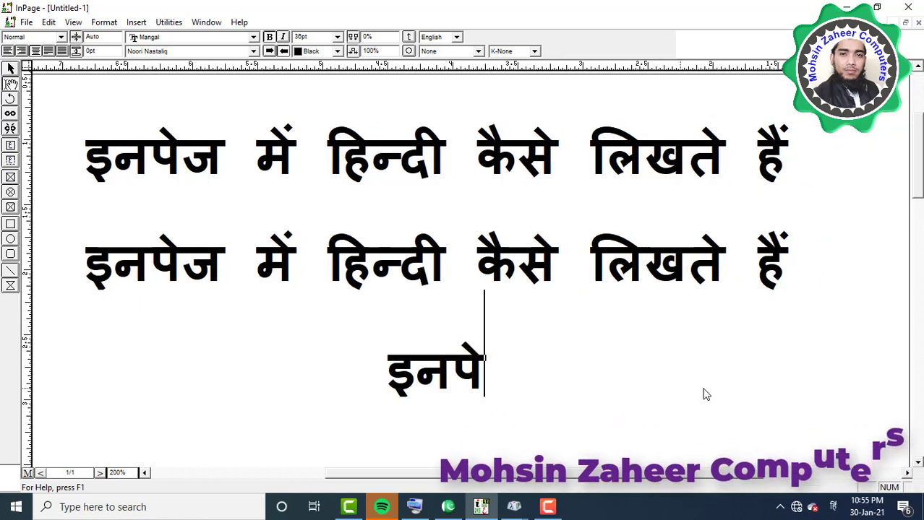
{"action": "type", "text": "ज में हि"}
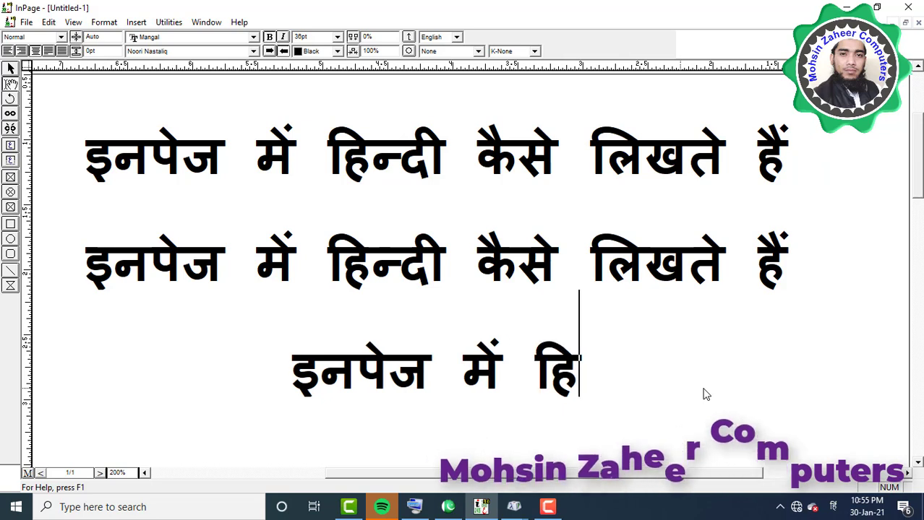
{"action": "type", "text": "न्दी कैसे ल"}
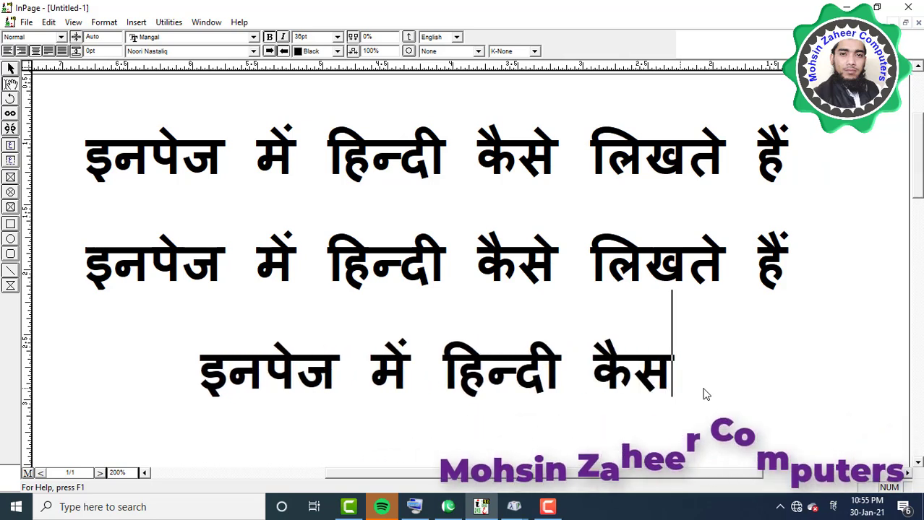
{"action": "type", "text": "िखते हैं"}
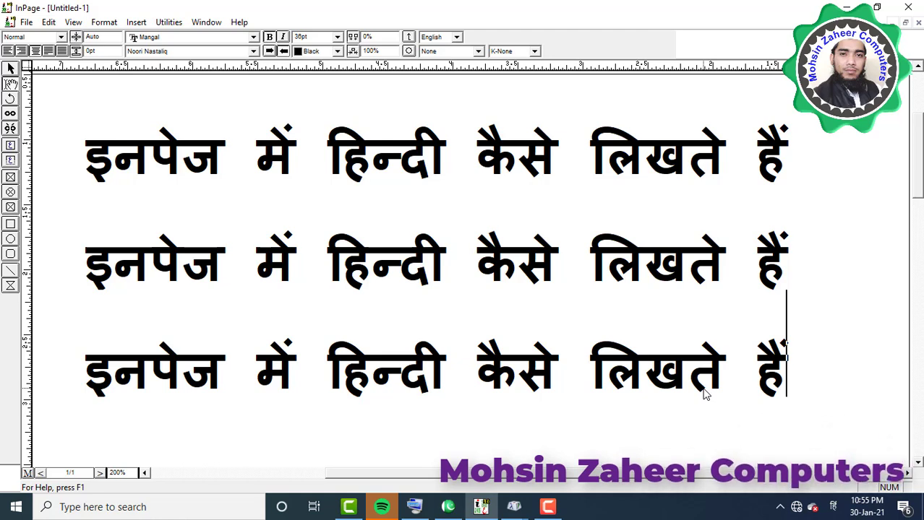
- Find the On-Screen Keyboard with the Windows search term "on" and open it
{"action": "left_click", "coordinate": [143, 514]}
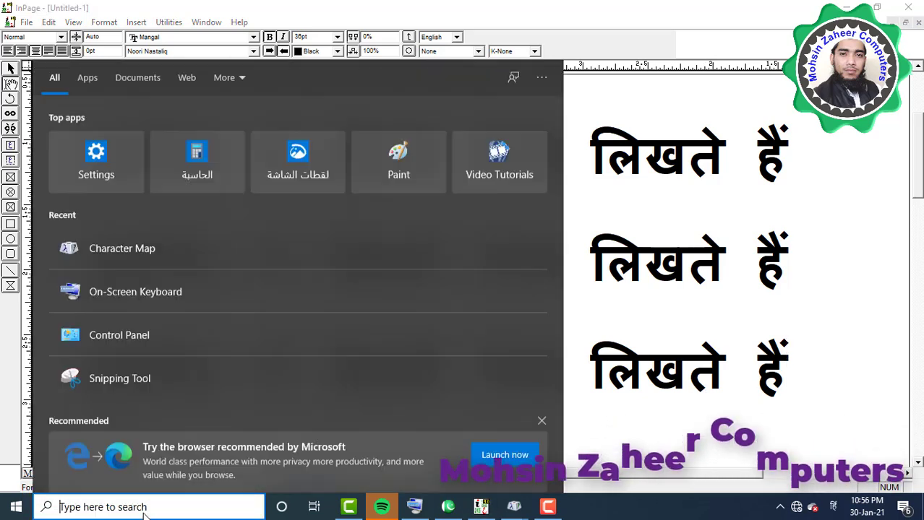
{"action": "type", "text": "दल"}
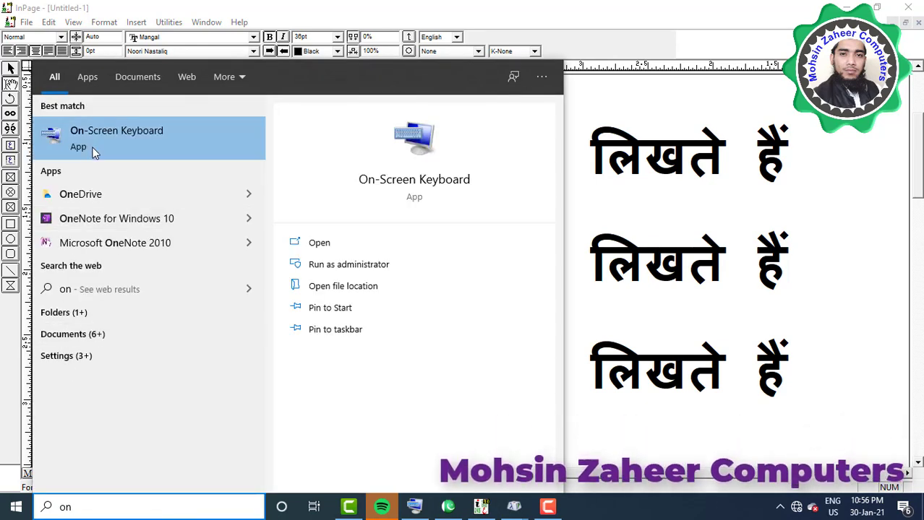
{"action": "left_click", "coordinate": [319, 244]}
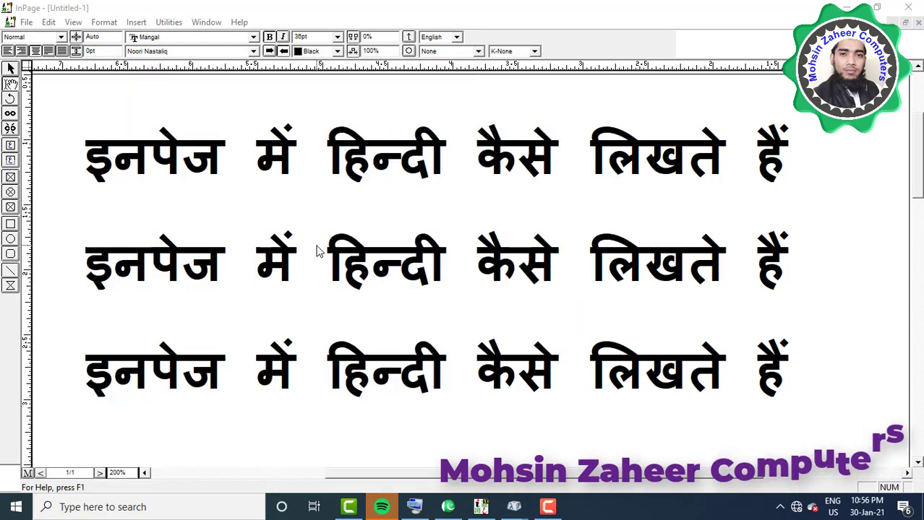
- Reposition the On-Screen Keyboard and set the input language to Hindi so it displays the Devanagari layout
{"action": "left_click_drag", "start_coordinate": [556, 311], "coordinate": [580, 258]}
{"action": "left_click", "coordinate": [833, 506]}
{"action": "left_click", "coordinate": [820, 394]}
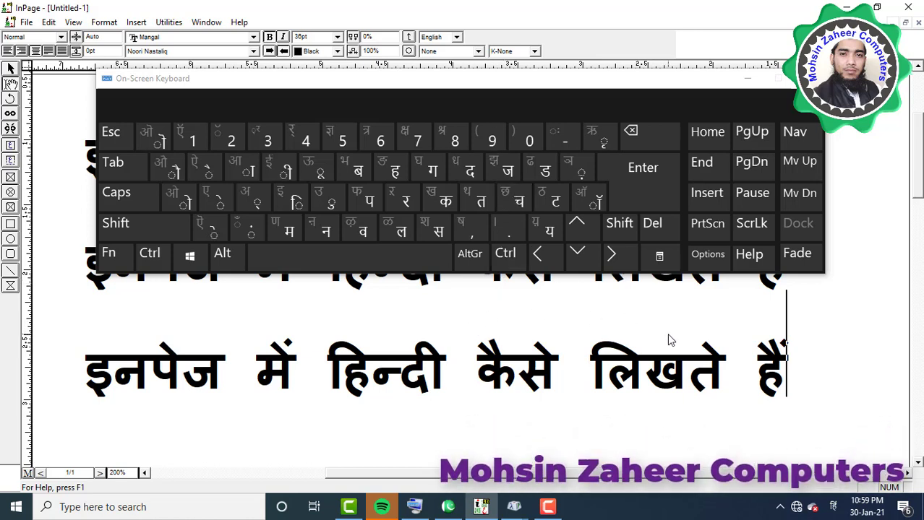
- Start a new line below the third sentence and write "क्या प्रधान" on it
{"action": "key", "text": "Return"}
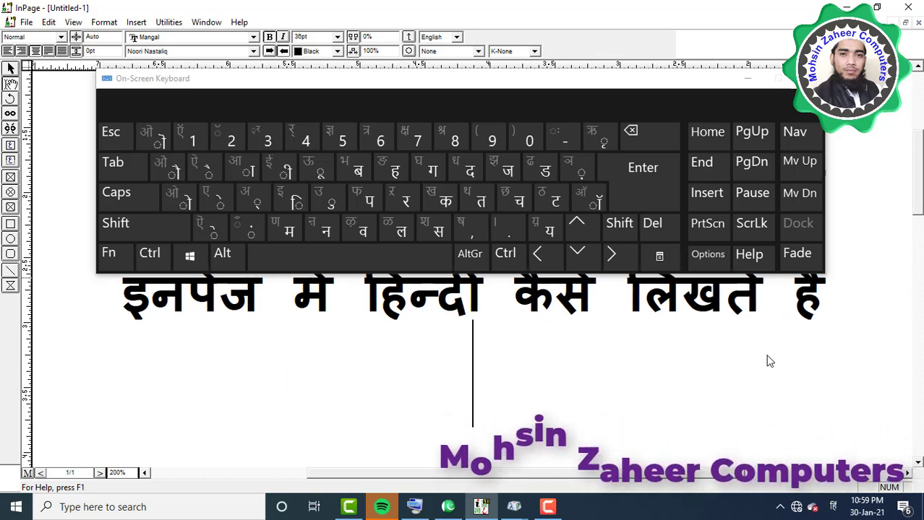
{"action": "type", "text": "क"}
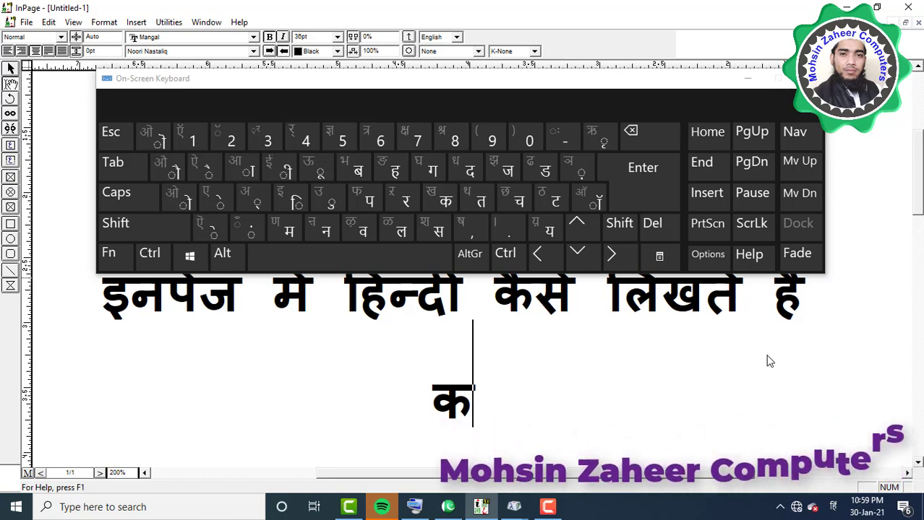
{"action": "type", "text": "्"}
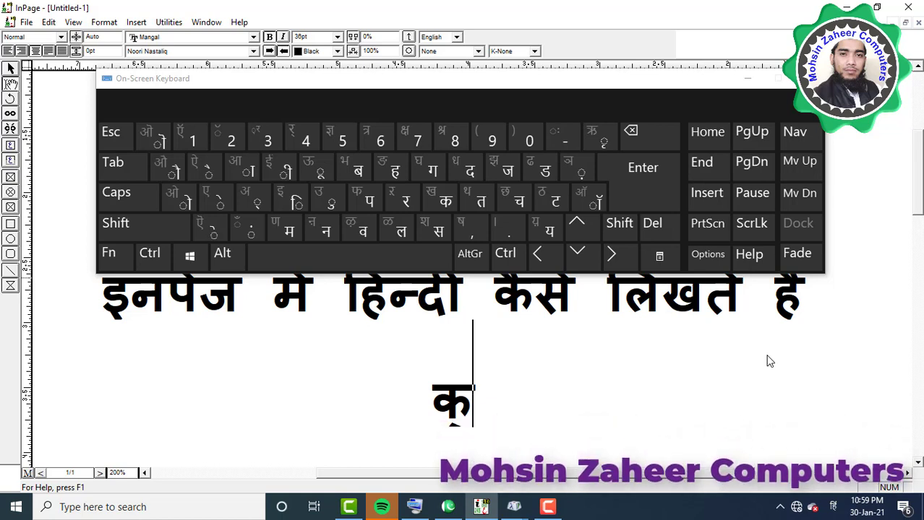
{"action": "type", "text": "या"}
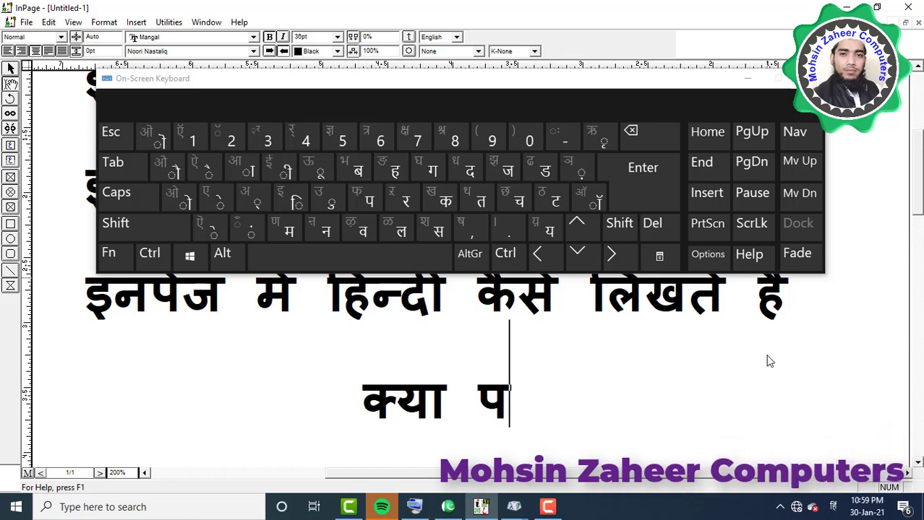
{"action": "type", "text": " प्रधान"}
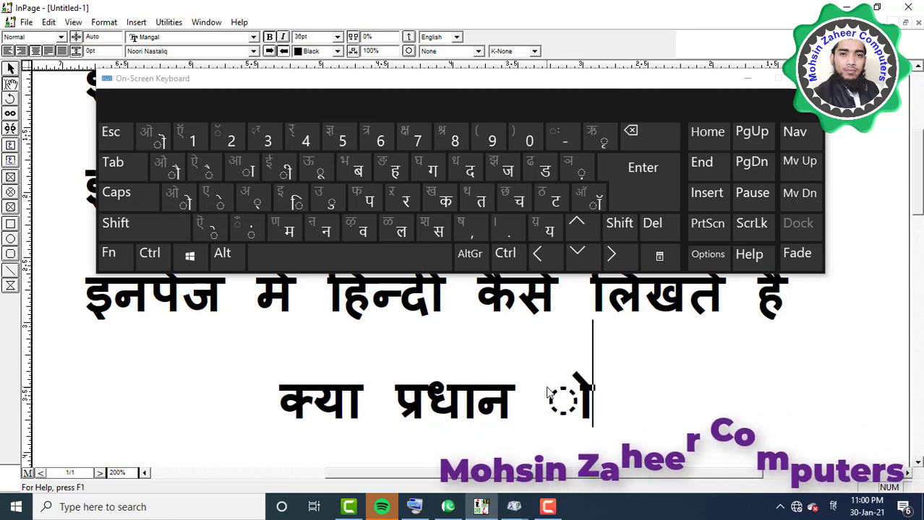
- Add the vowel sign "ो" after "प्रधान", try the full vowel "ओ" beside it, and delete the full vowel
{"action": "type", "text": "ो"}
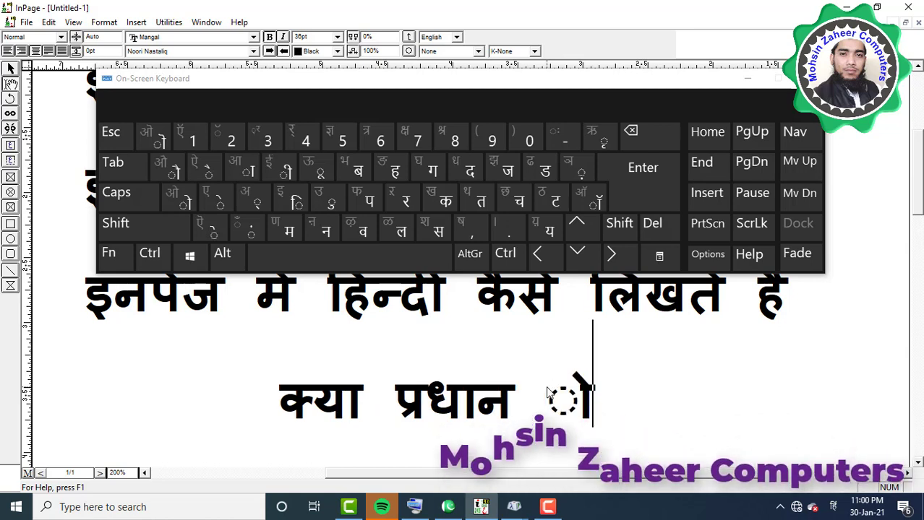
{"action": "type", "text": "ओ"}
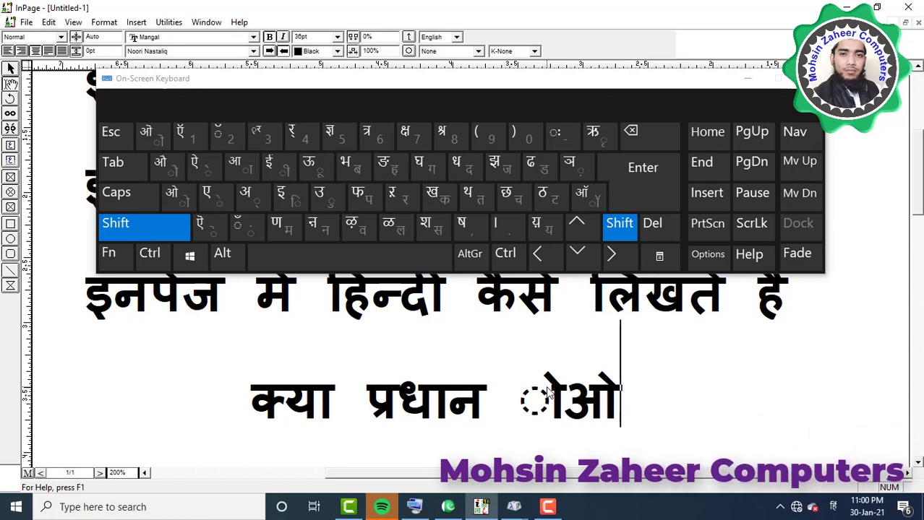
{"action": "key", "text": "BackSpace"}
- Write "की" followed by the full vowel "ई" at the end of the new line
{"action": "type", "text": "क"}
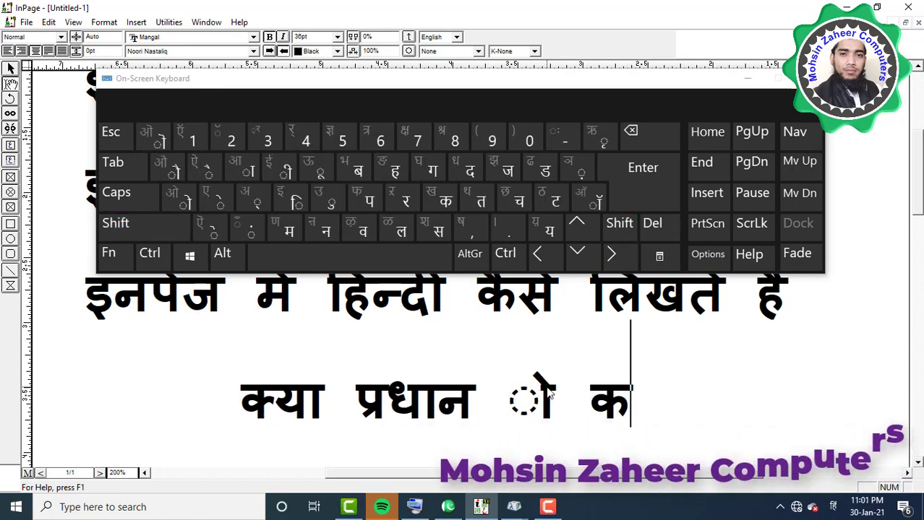
{"action": "key", "text": "shift"}
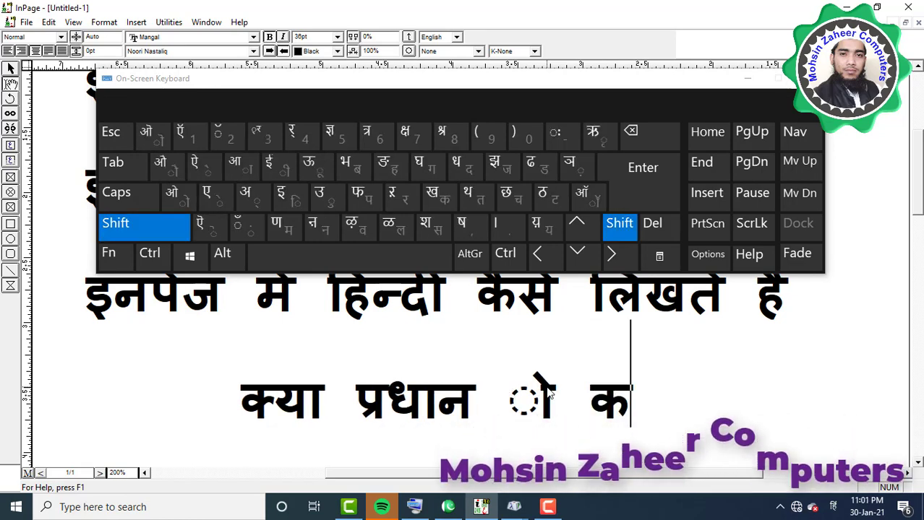
{"action": "type", "text": "ी"}
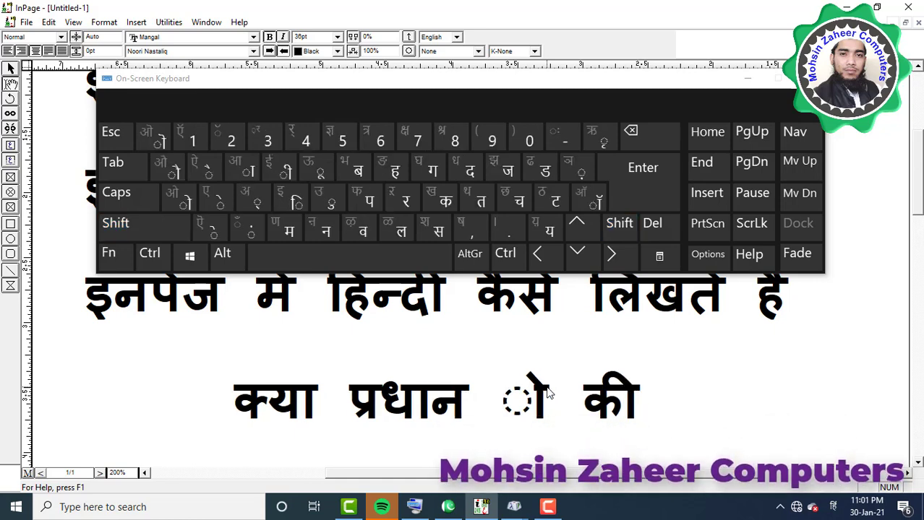
{"action": "key", "text": "shift"}
{"action": "type", "text": "ई"}
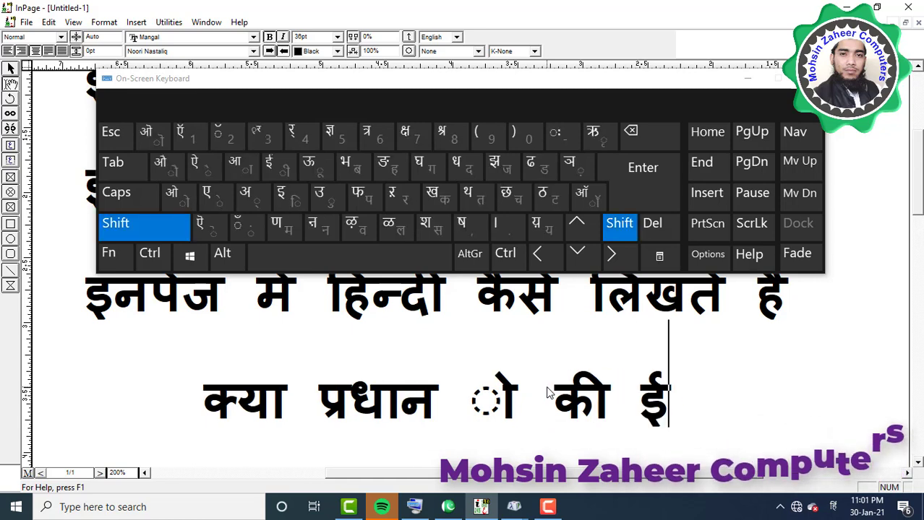